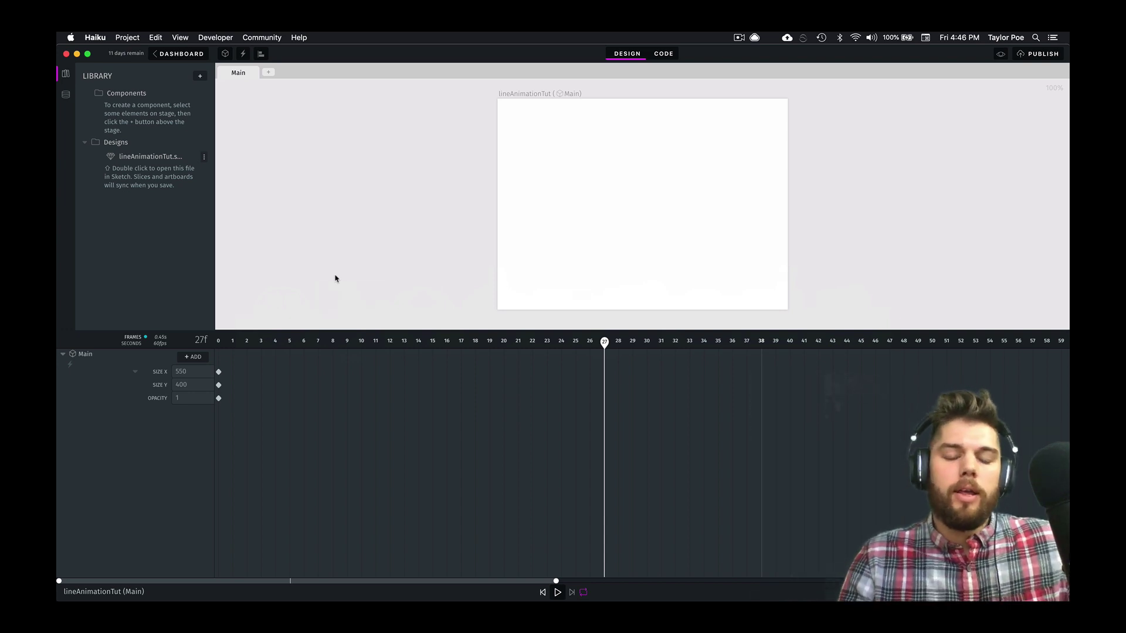
# - In Sketch, draw a vector path: a horizontal line curling into a single loop midway
pyautogui.press('super+Tab')
pyautogui.press('super+Tab')
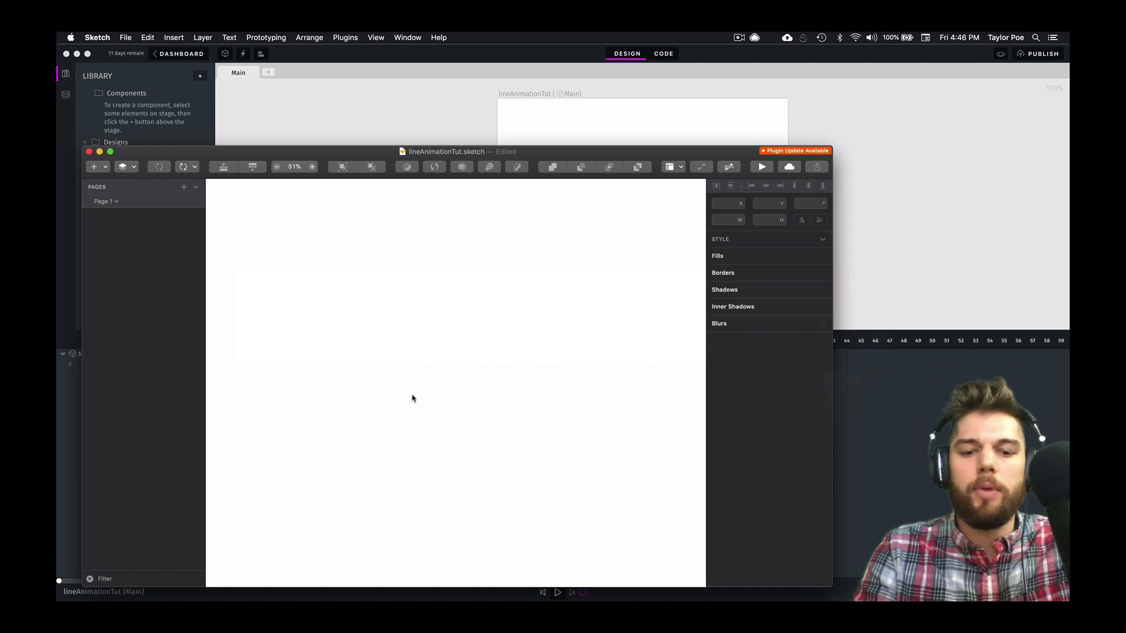
pyautogui.press('v')
pyautogui.moveTo(293, 394); pyautogui.dragTo(341, 394)
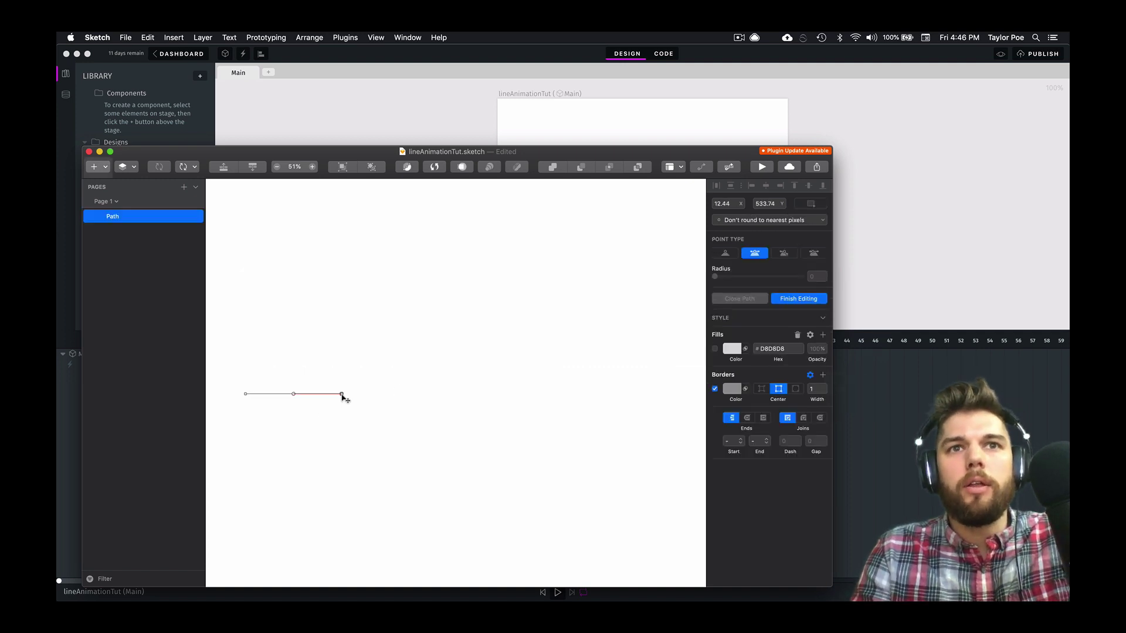
pyautogui.click(395, 346)
pyautogui.moveTo(394, 346); pyautogui.dragTo(396, 302)
pyautogui.moveTo(338, 346); pyautogui.dragTo(337, 390)
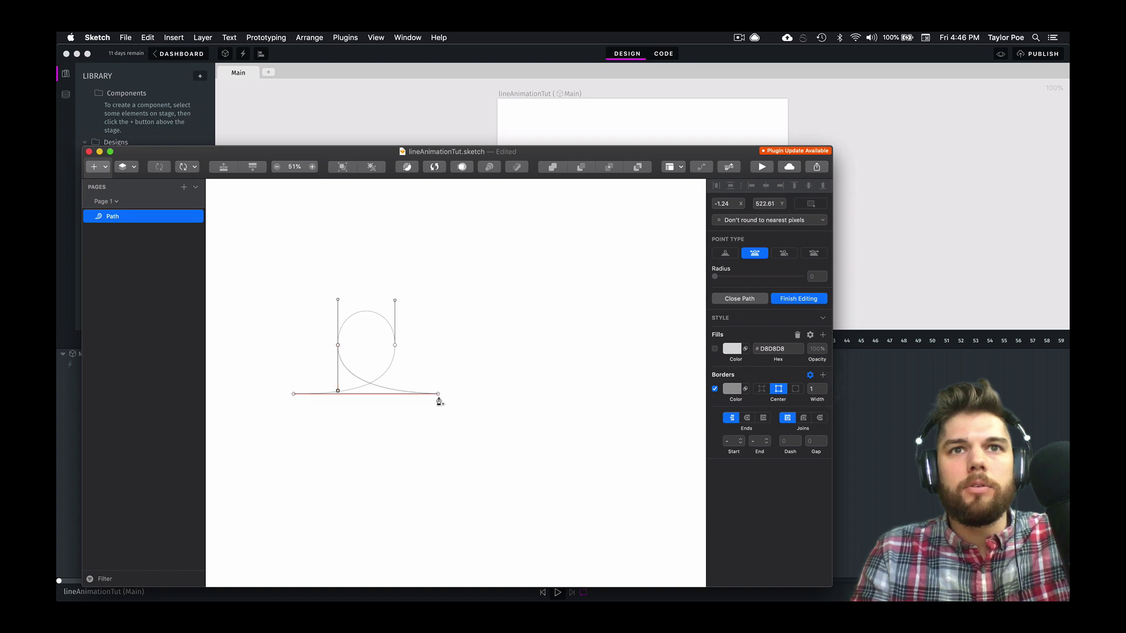
pyautogui.moveTo(450, 394); pyautogui.dragTo(498, 394)
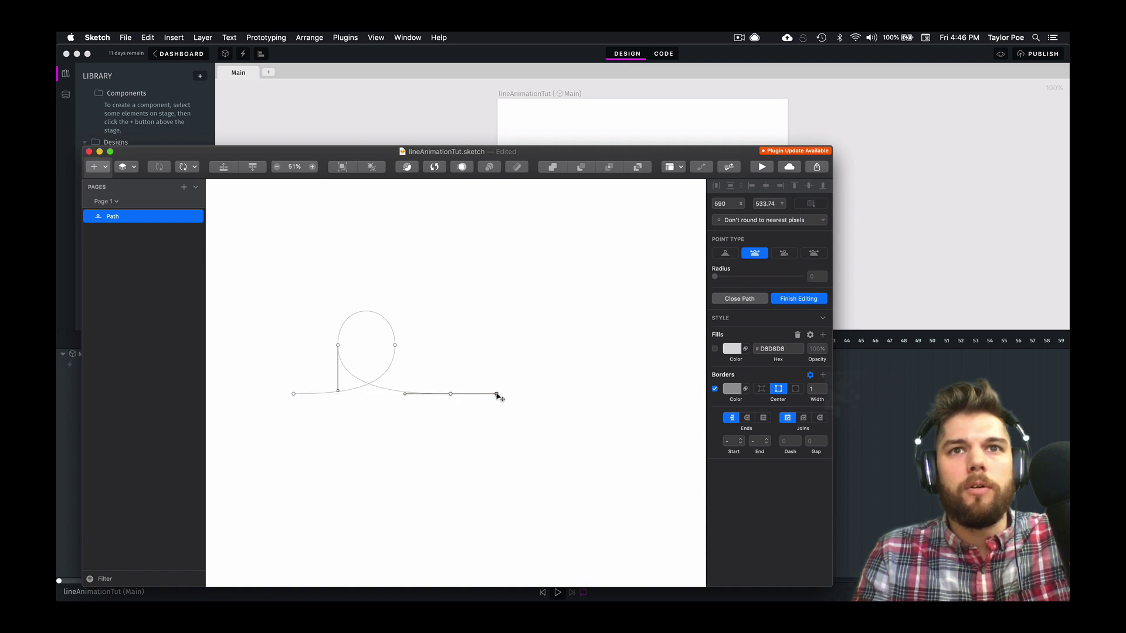
pyautogui.press('Escape')
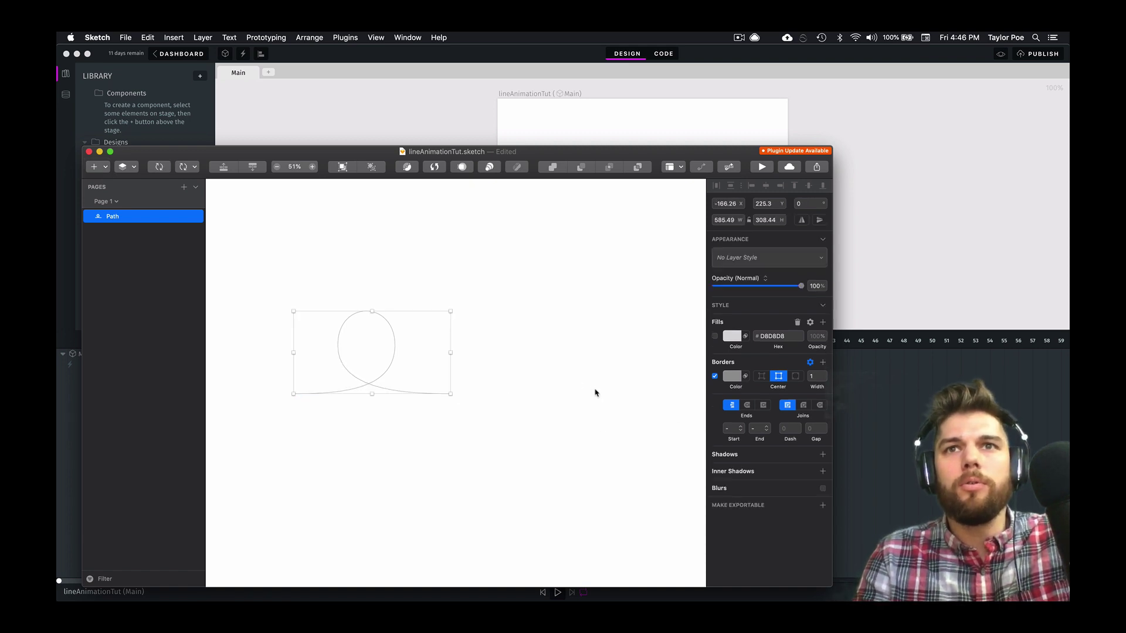
# - Give the path a 21-wide vivid blue border with rounded ends
pyautogui.keyDown('shift'); pyautogui.click(826, 376); pyautogui.keyUp('shift')
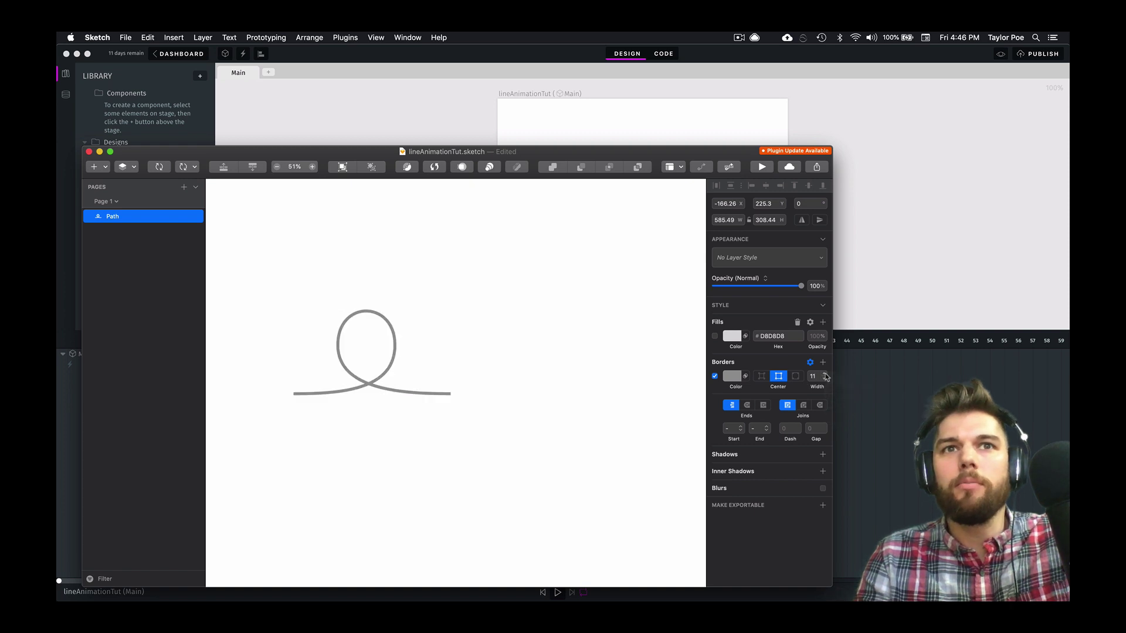
pyautogui.keyDown('shift'); pyautogui.click(826, 376); pyautogui.keyUp('shift')
pyautogui.click(746, 406)
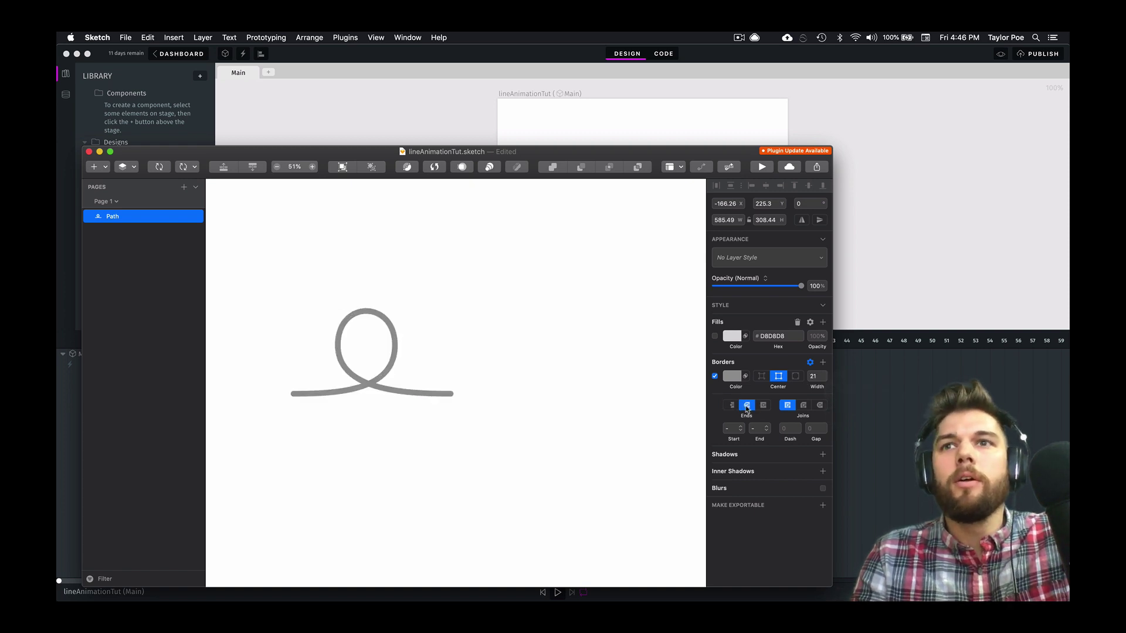
pyautogui.click(732, 376)
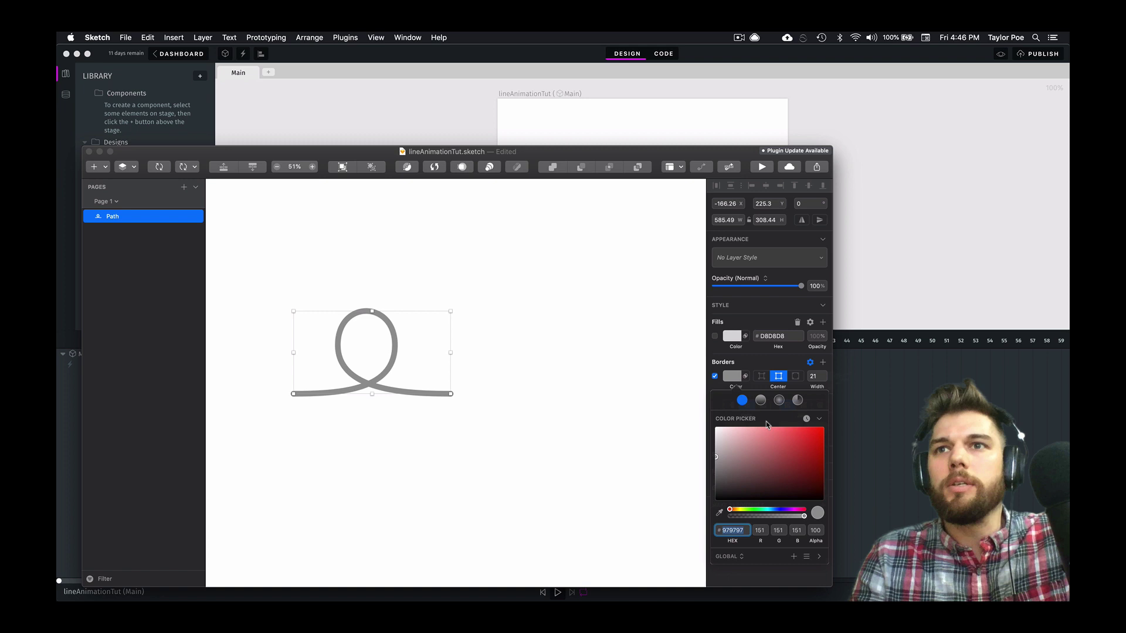
pyautogui.moveTo(769, 510); pyautogui.dragTo(772, 510)
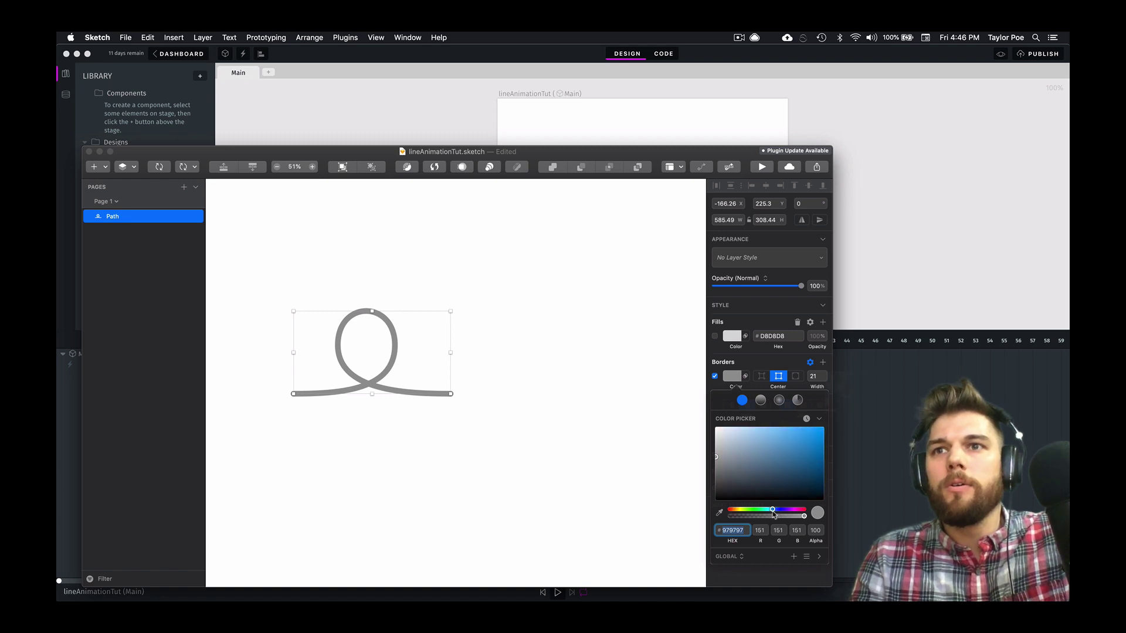
pyautogui.moveTo(803, 457); pyautogui.dragTo(819, 435)
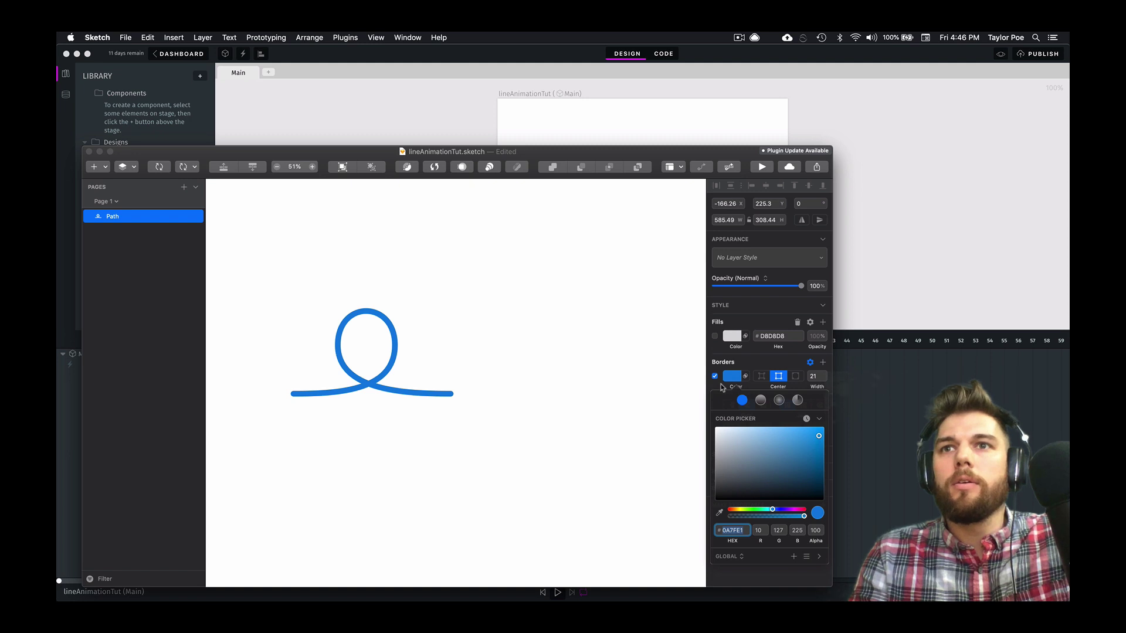
pyautogui.click(733, 382)
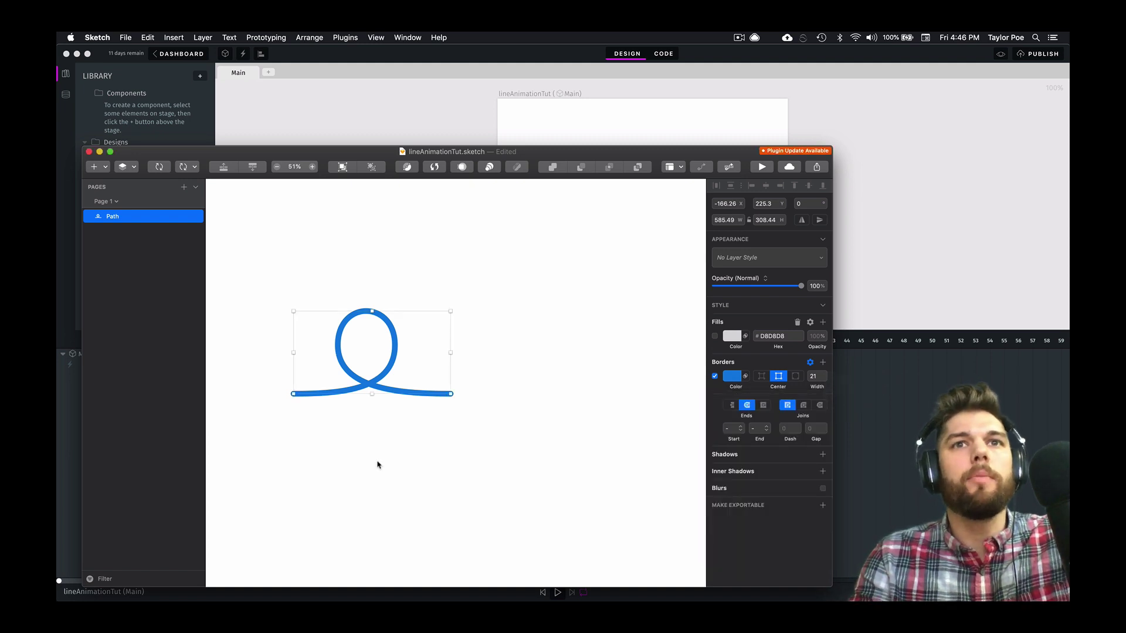
# - Save the document, rename the layer 'curlicue' and make it exportable
pyautogui.press('Return')
pyautogui.press('Escape')
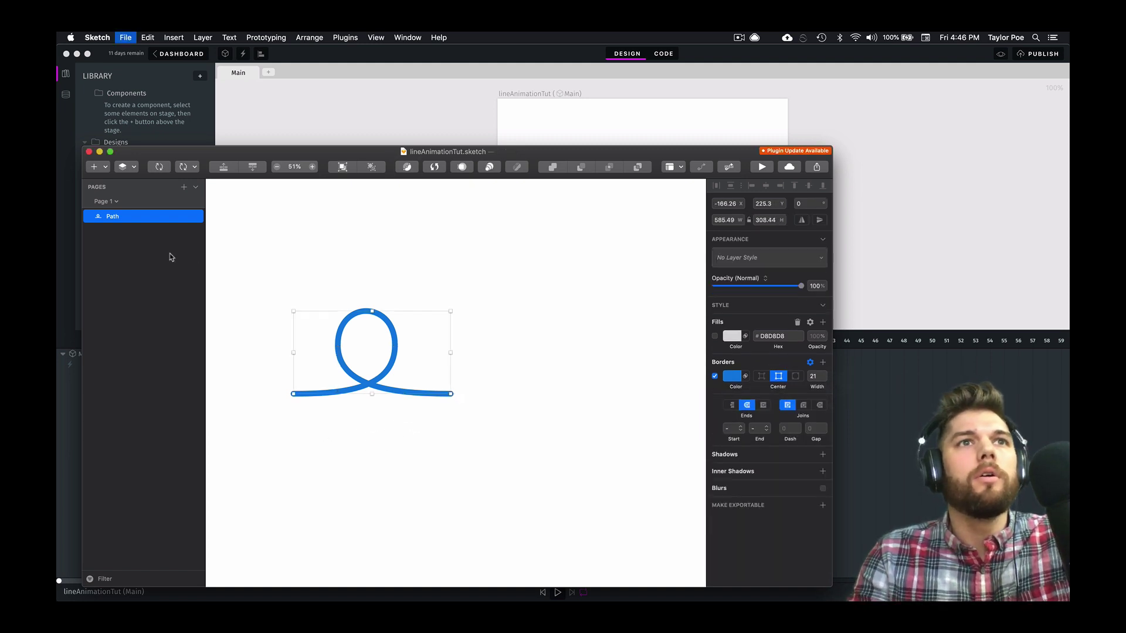
pyautogui.doubleClick(194, 216)
pyautogui.write('curlicue')
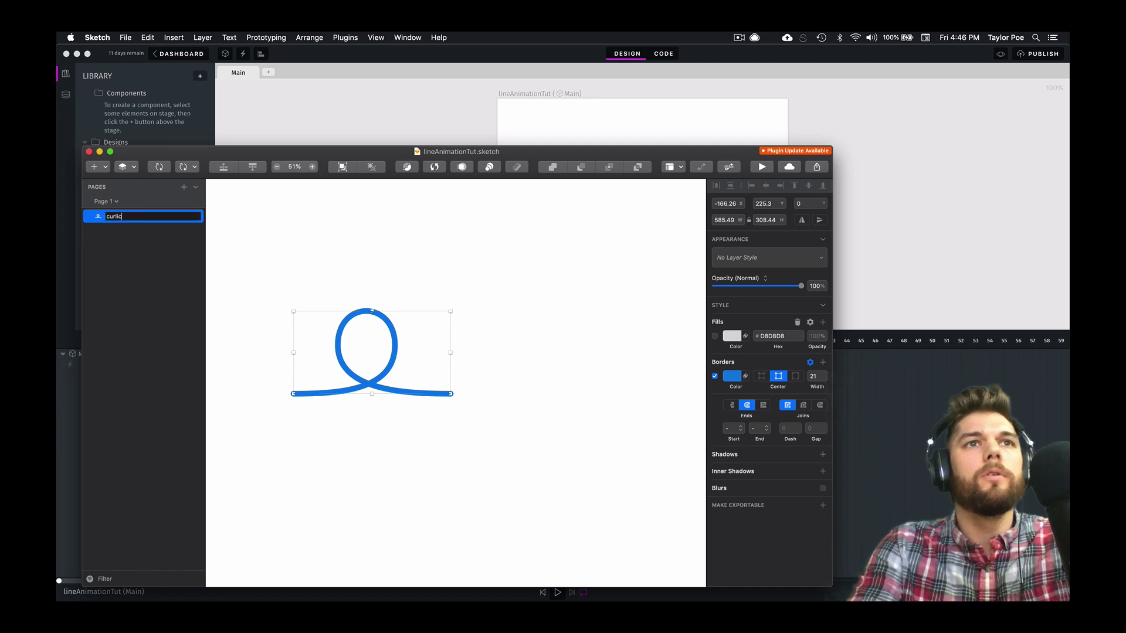
pyautogui.press('Return')
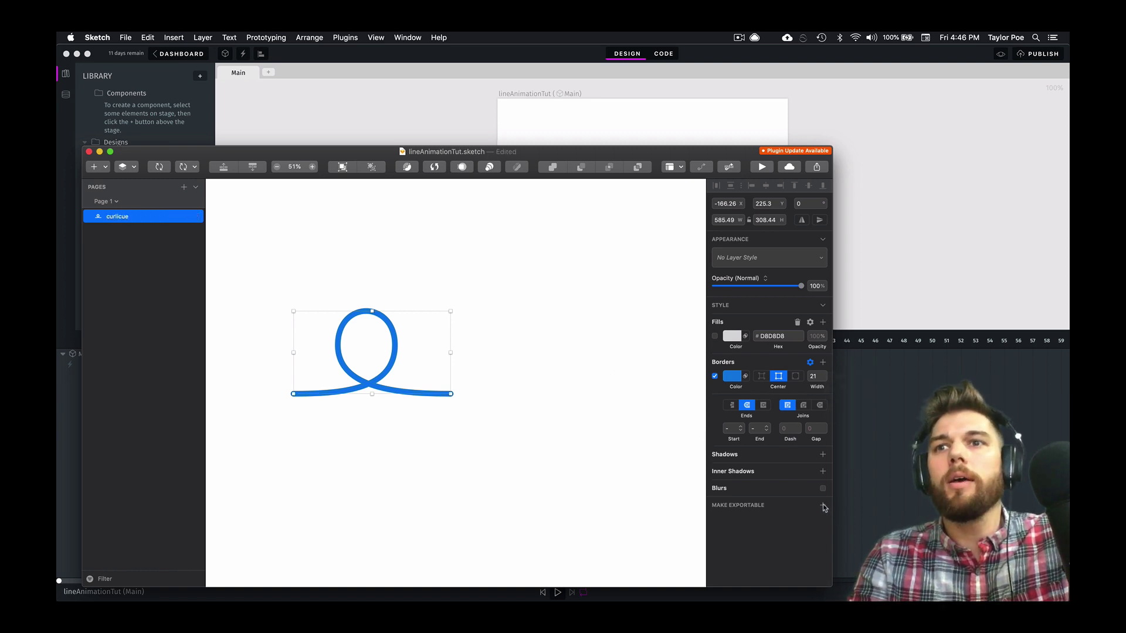
pyautogui.click(823, 505)
# - In Haiku, place the curlicue slice on the stage and scale it down to fit
pyautogui.click(942, 174)
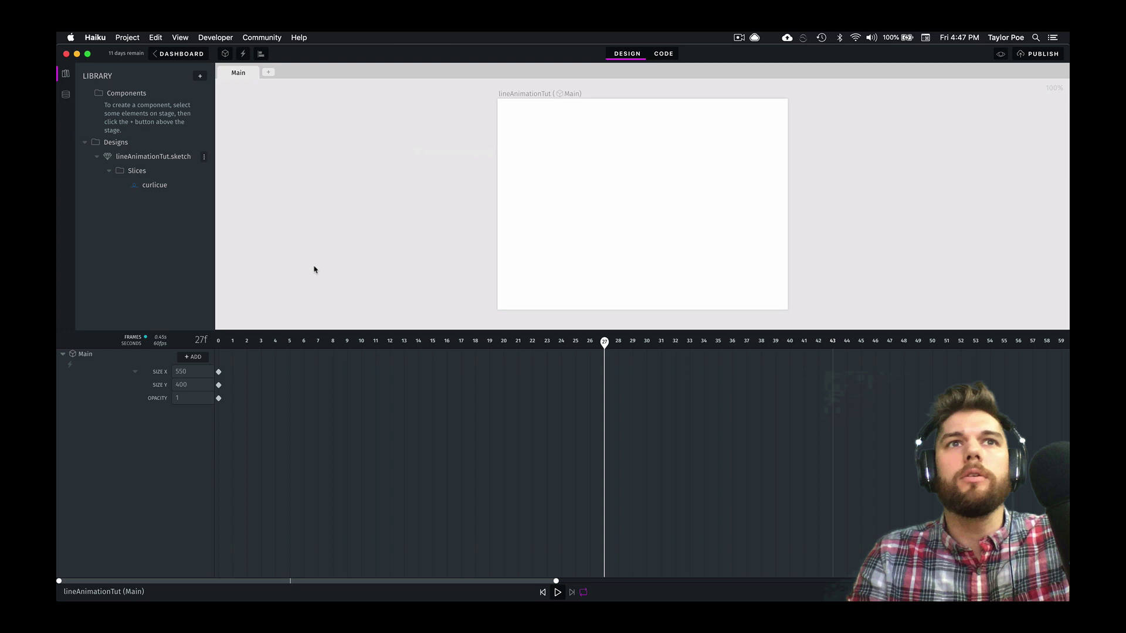
pyautogui.moveTo(141, 186)
pyautogui.mouseDown()
pyautogui.moveTo(417, 175)
pyautogui.moveTo(645, 213)
pyautogui.moveTo(670, 226)
pyautogui.moveTo(682, 244)
pyautogui.moveTo(672, 245)
pyautogui.mouseUp()
pyautogui.moveTo(803, 116); pyautogui.dragTo(773, 133)
pyautogui.click(867, 174)
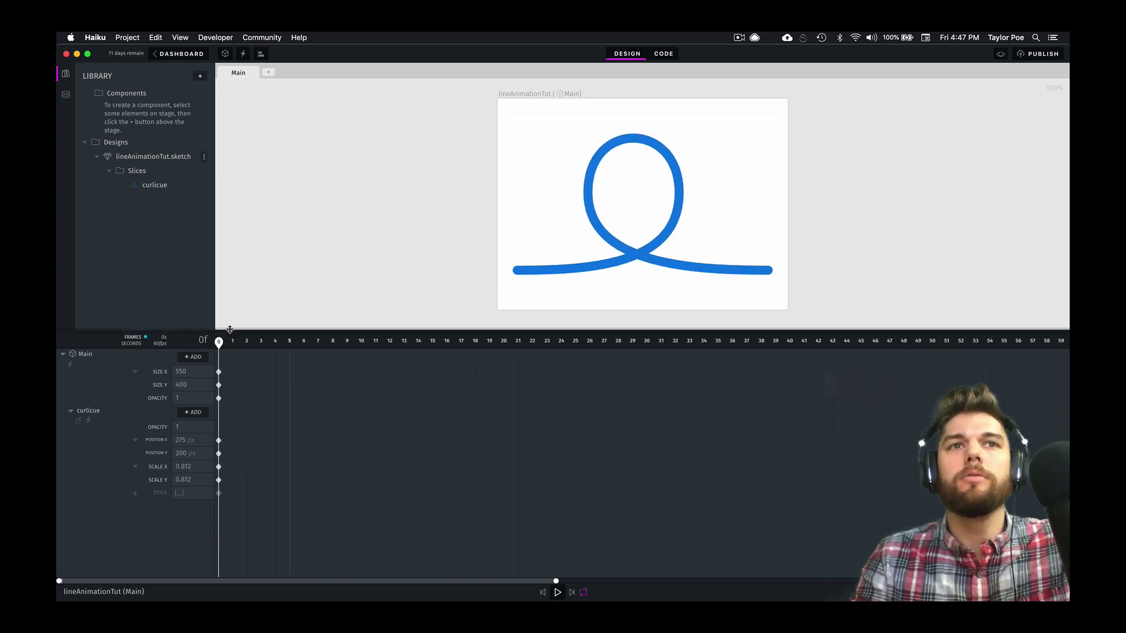
# - Add Stroke Dasharray and Stroke Dashoffset properties to the curlicue's path
pyautogui.click(195, 413)
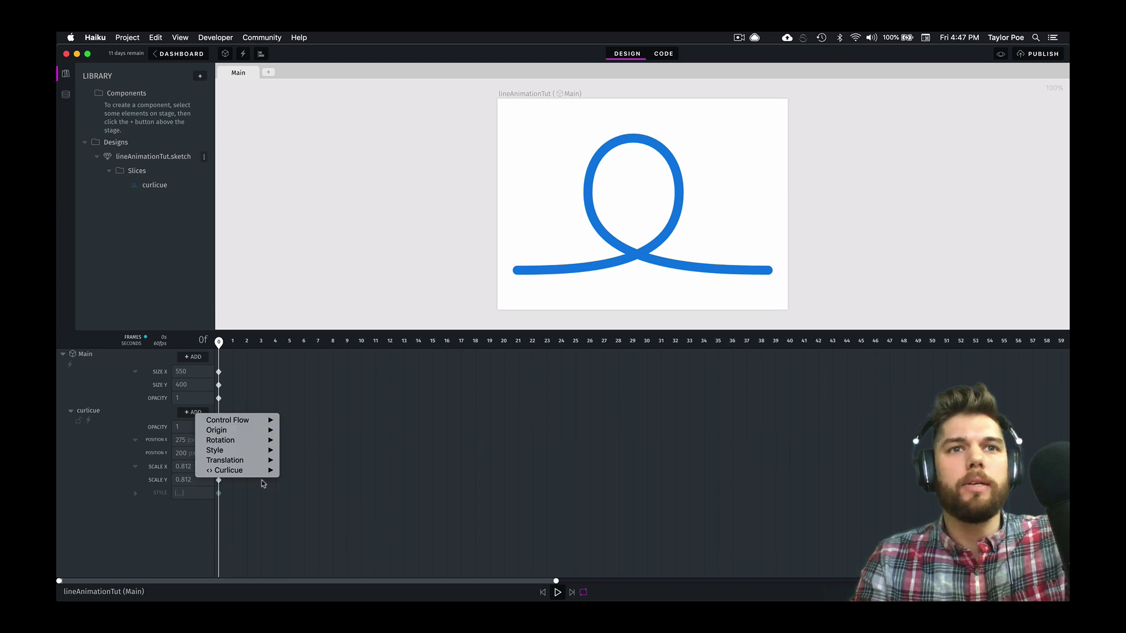
pyautogui.moveTo(250, 474)
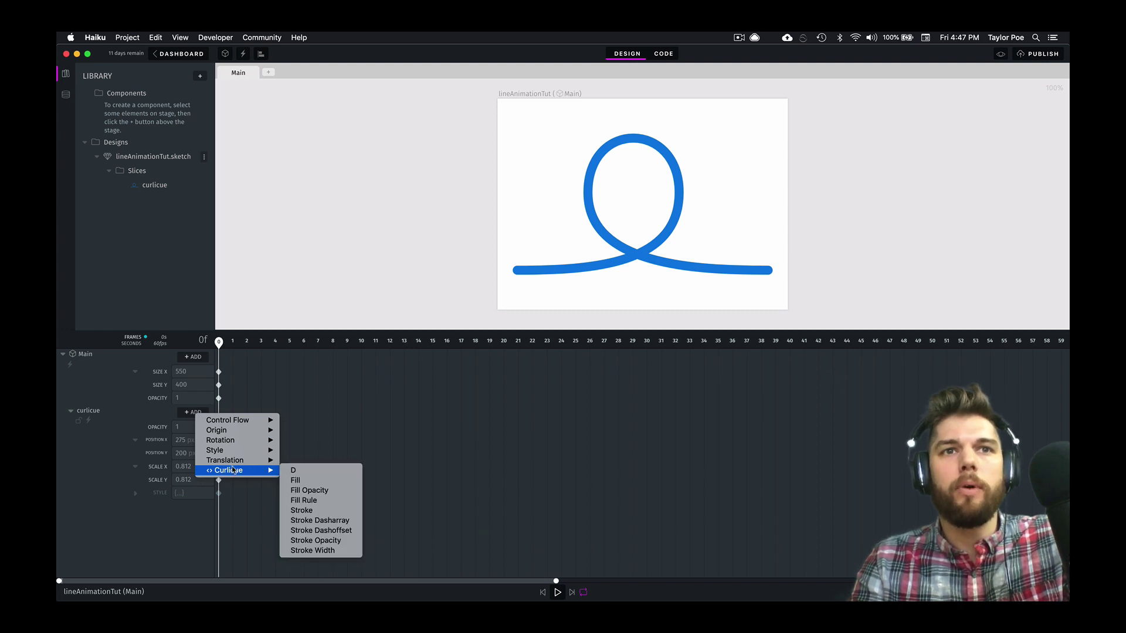
pyautogui.click(325, 522)
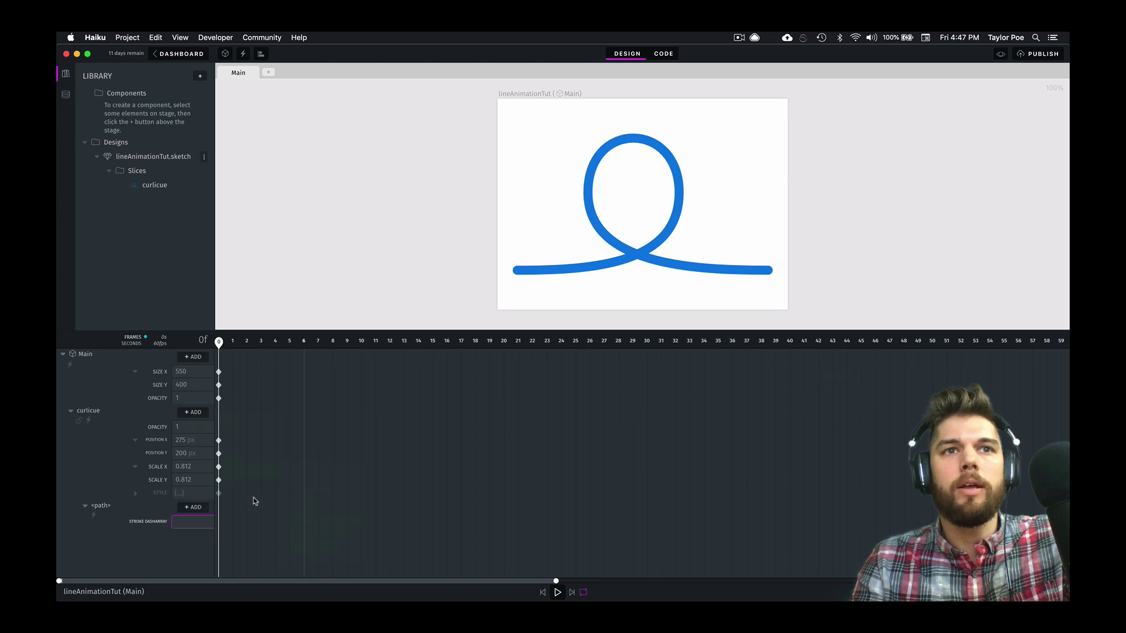
pyautogui.click(195, 413)
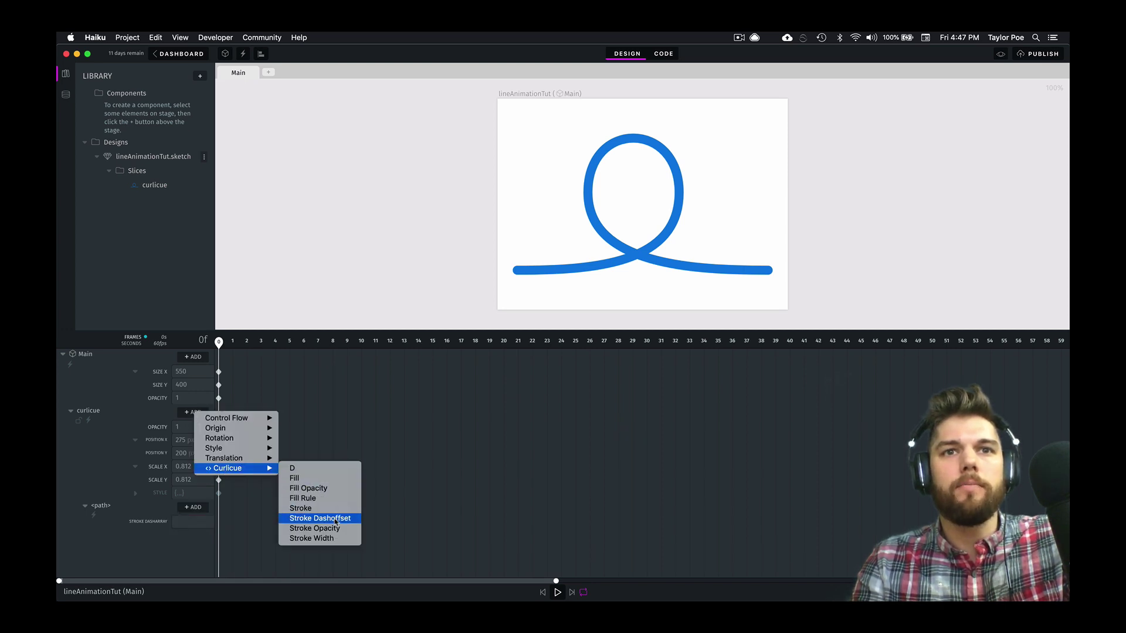
pyautogui.click(332, 518)
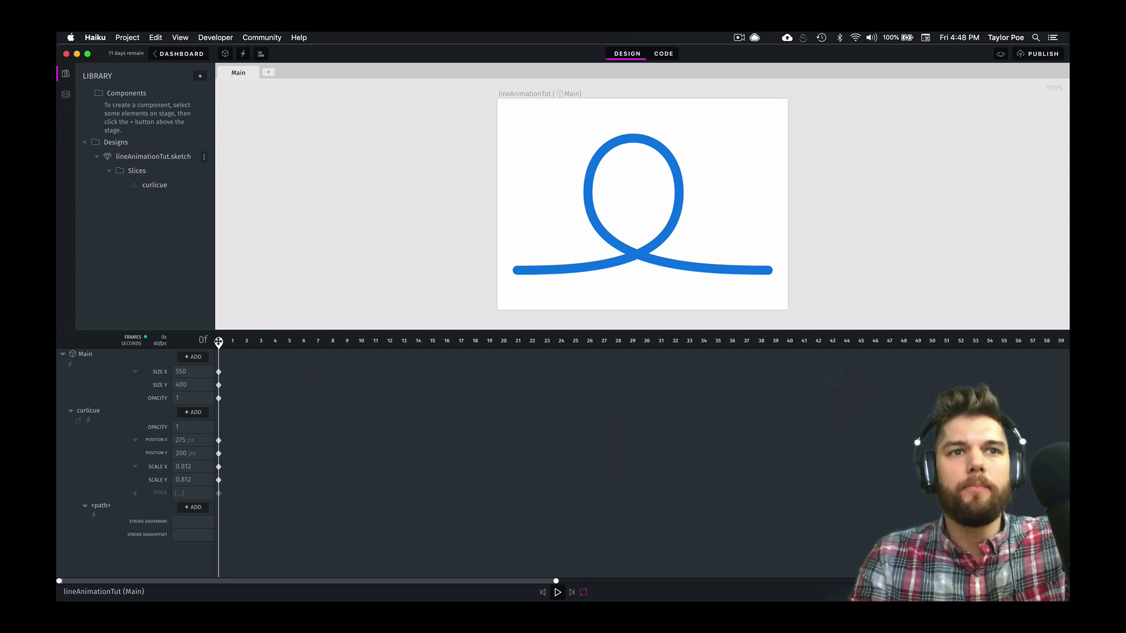
# - Try stroke dasharray values of 60, 100, 200 and 800 on the curlicue path
pyautogui.click(193, 521)
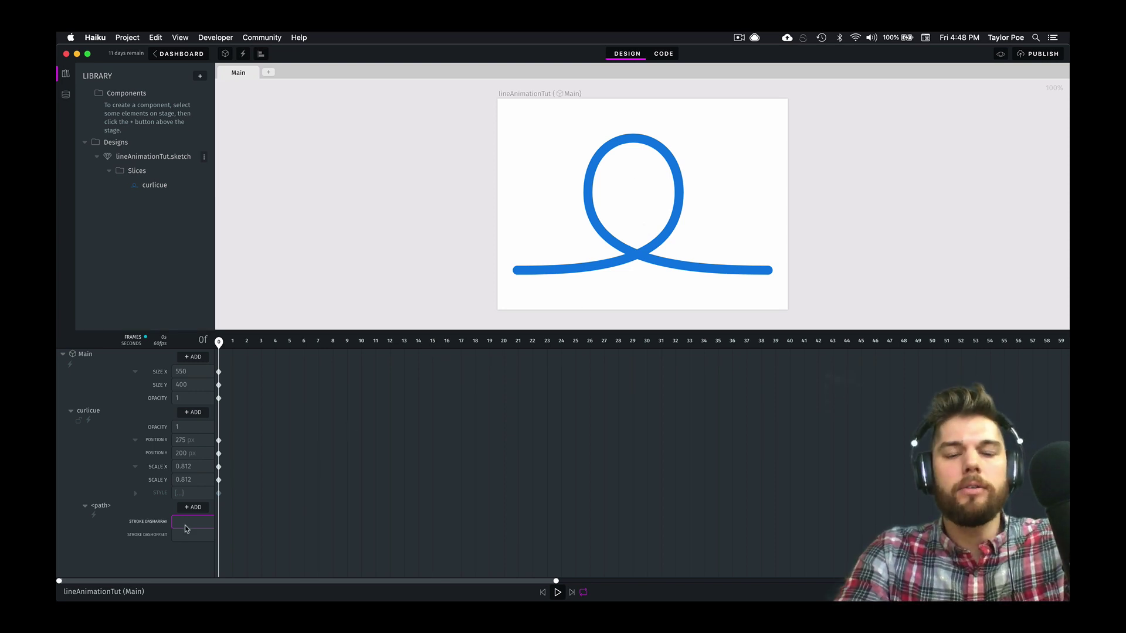
pyautogui.write('60')
pyautogui.press('Tab')
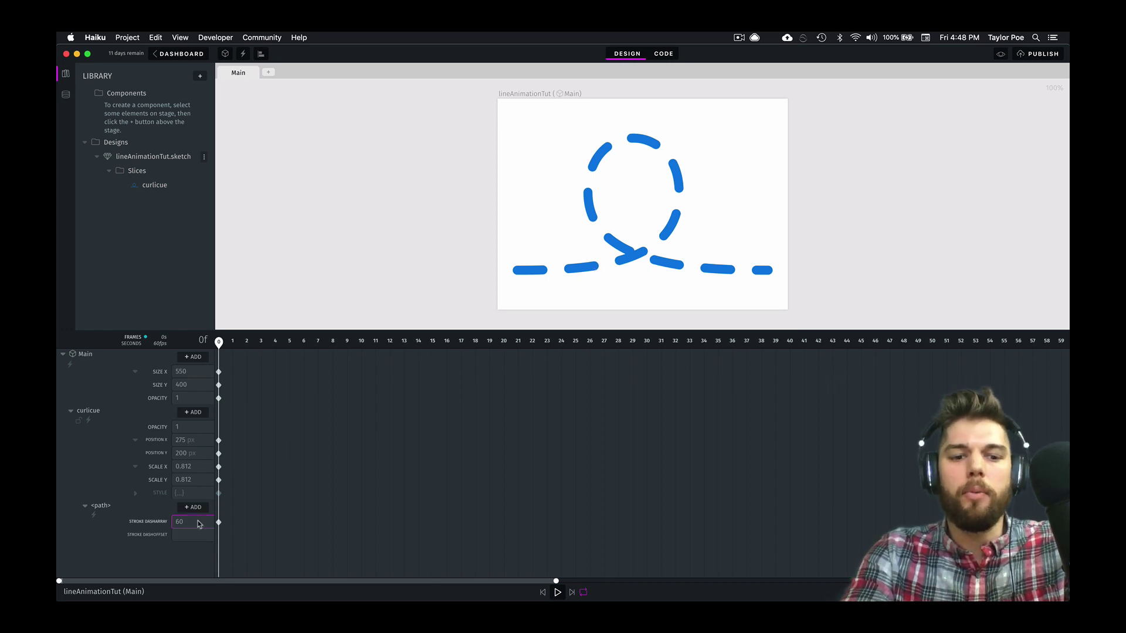
pyautogui.click(198, 524)
pyautogui.write('100')
pyautogui.press('Tab')
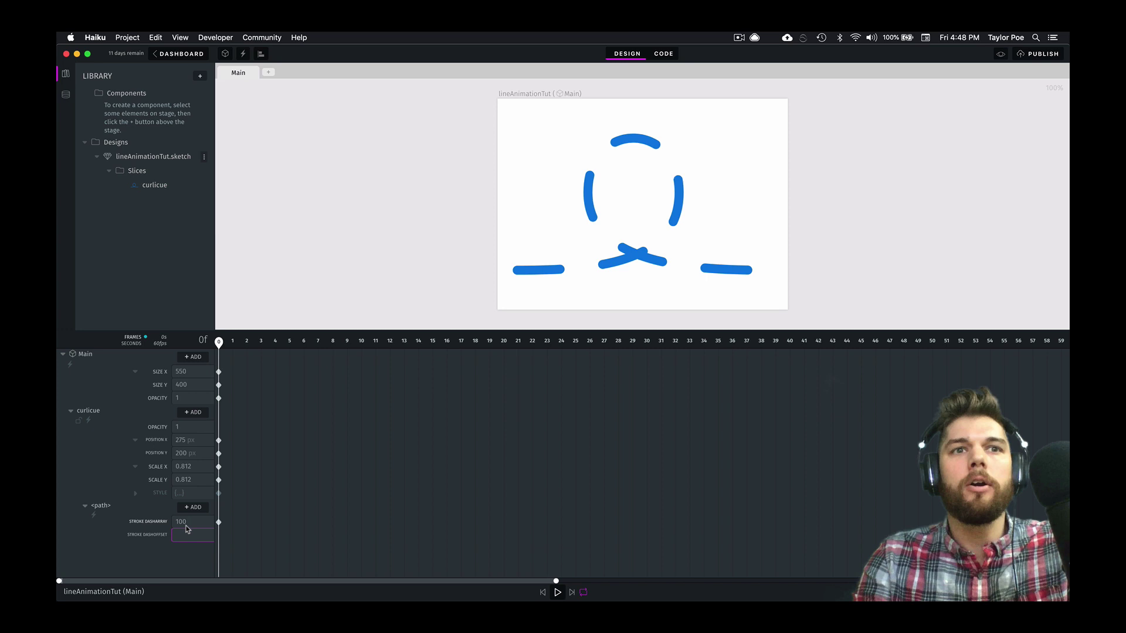
pyautogui.click(188, 522)
pyautogui.write('200')
pyautogui.press('Tab')
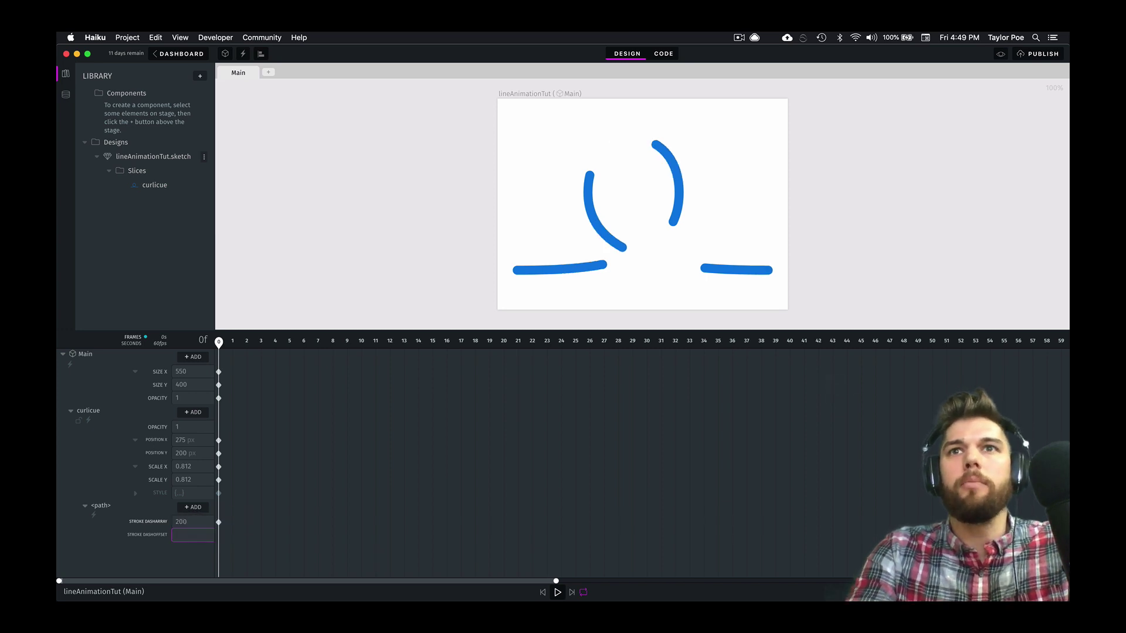
pyautogui.click(191, 523)
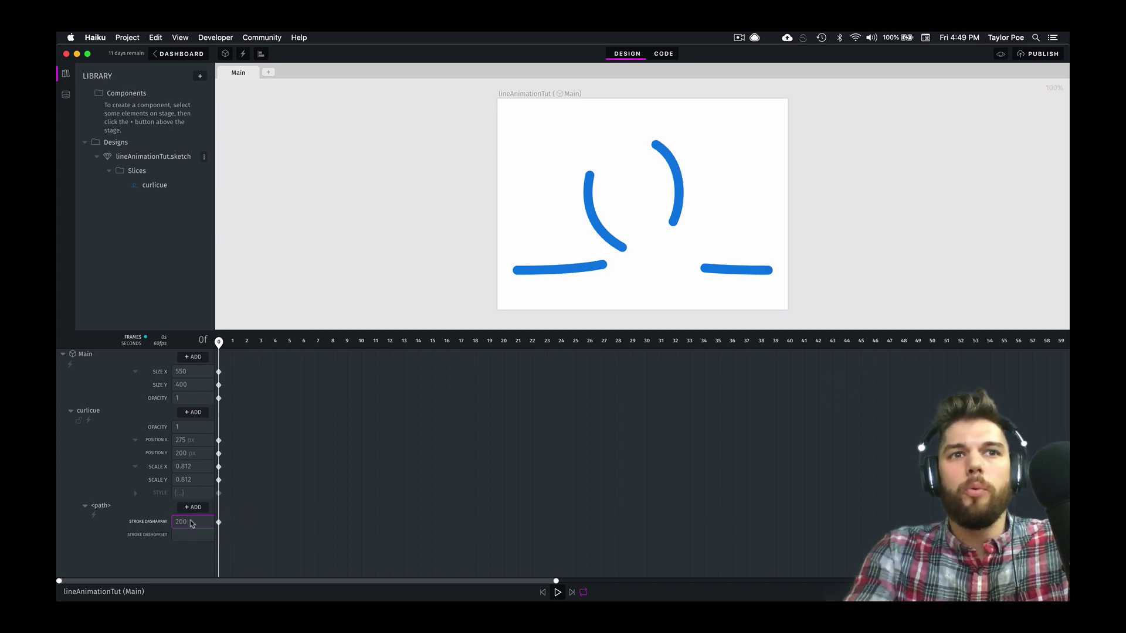
pyautogui.write('800')
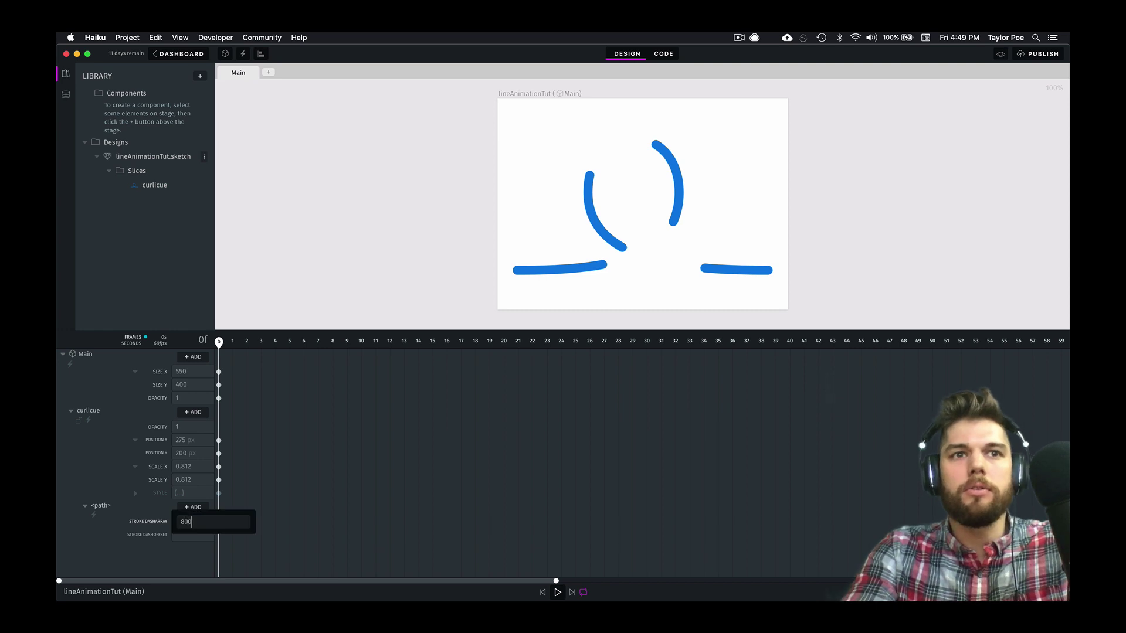
pyautogui.press('Tab')
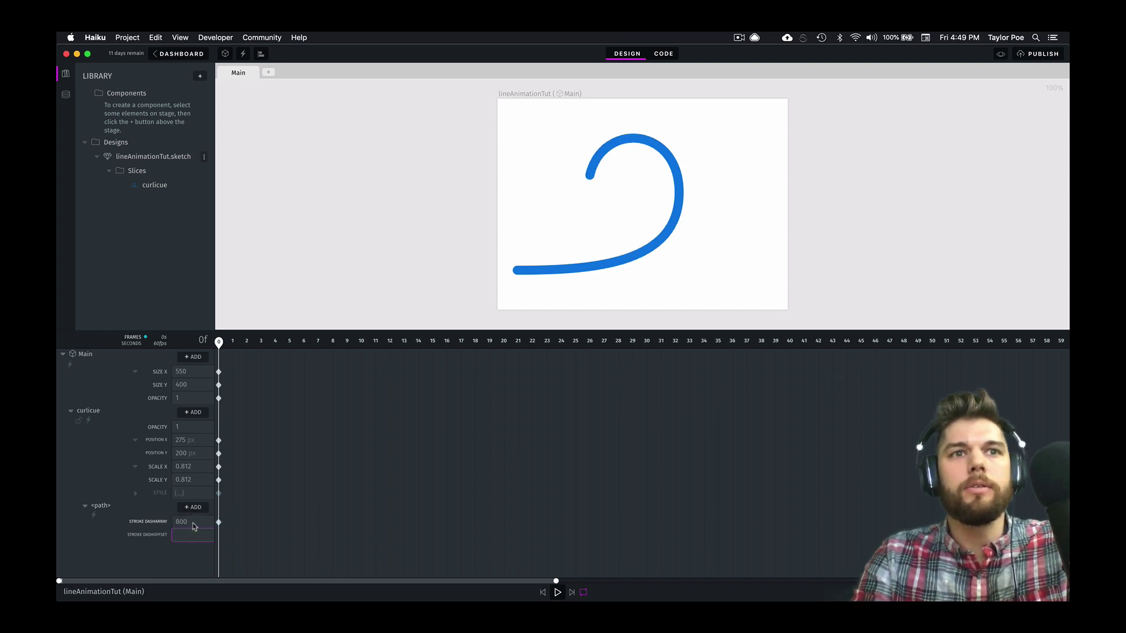
# - Enter a stroke dasharray of 1400 at frame 0
pyautogui.click(197, 523)
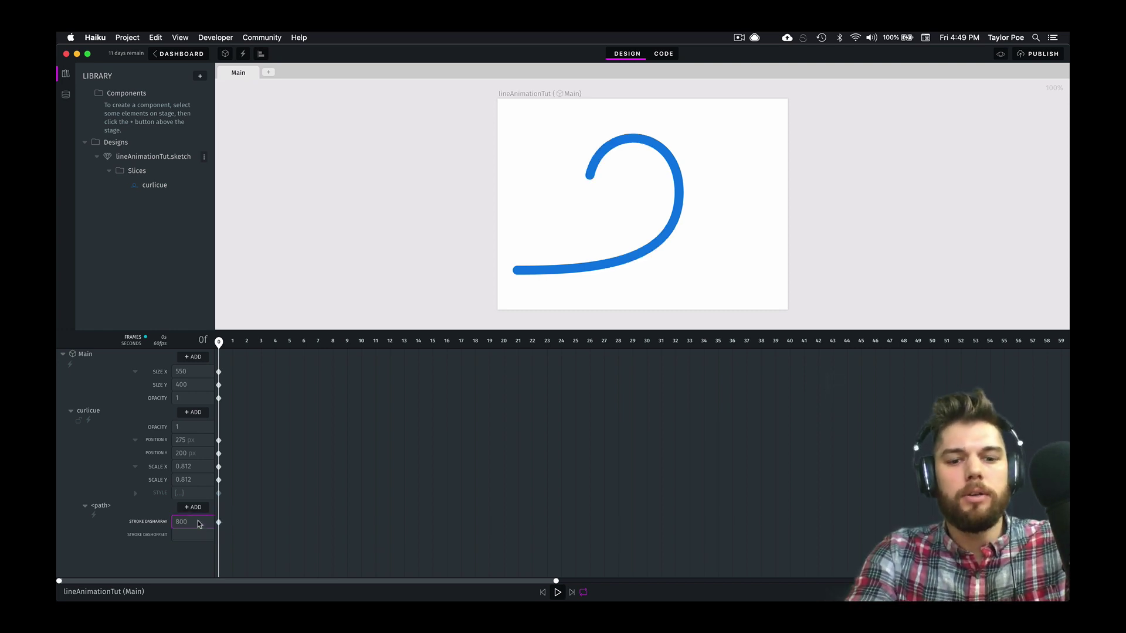
pyautogui.write('1400')
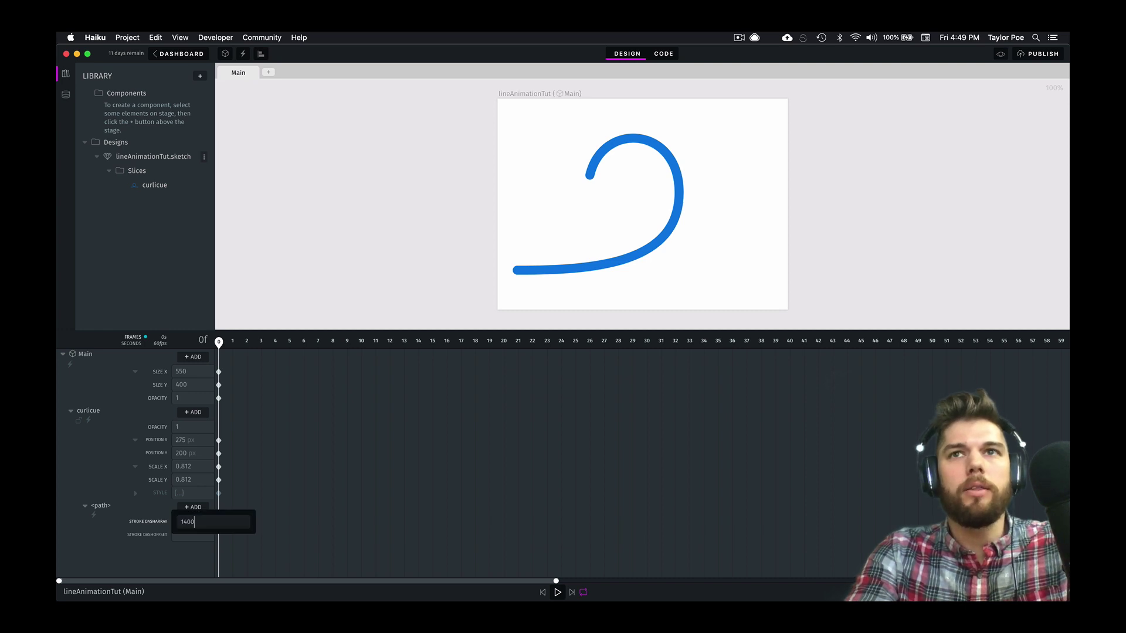
pyautogui.press('Tab')
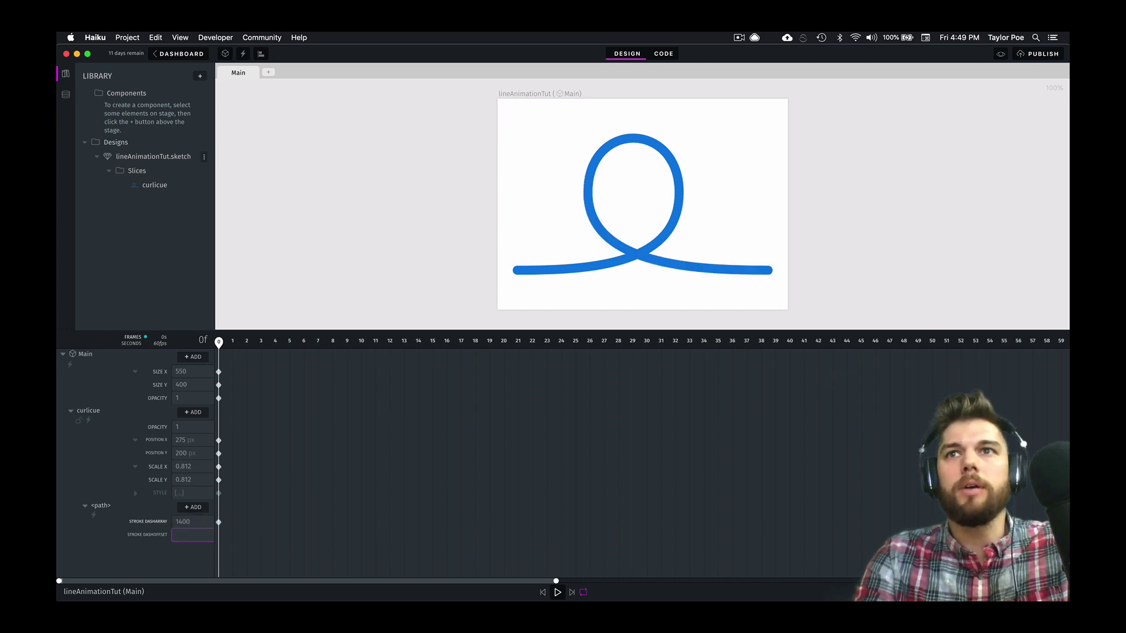
pyautogui.click(219, 343)
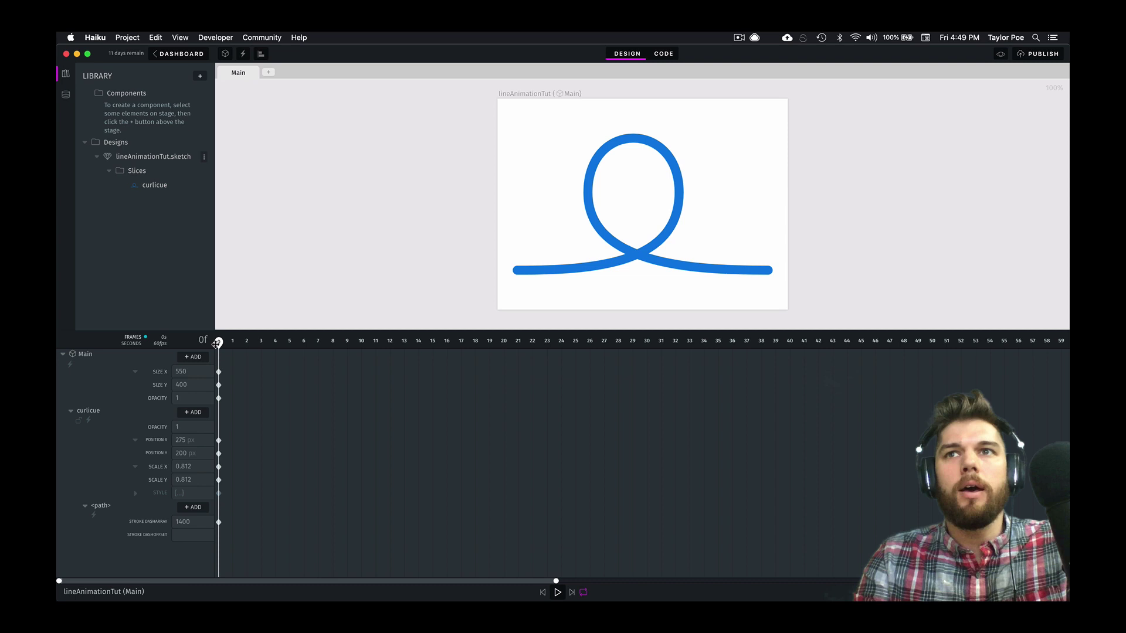
pyautogui.click(193, 524)
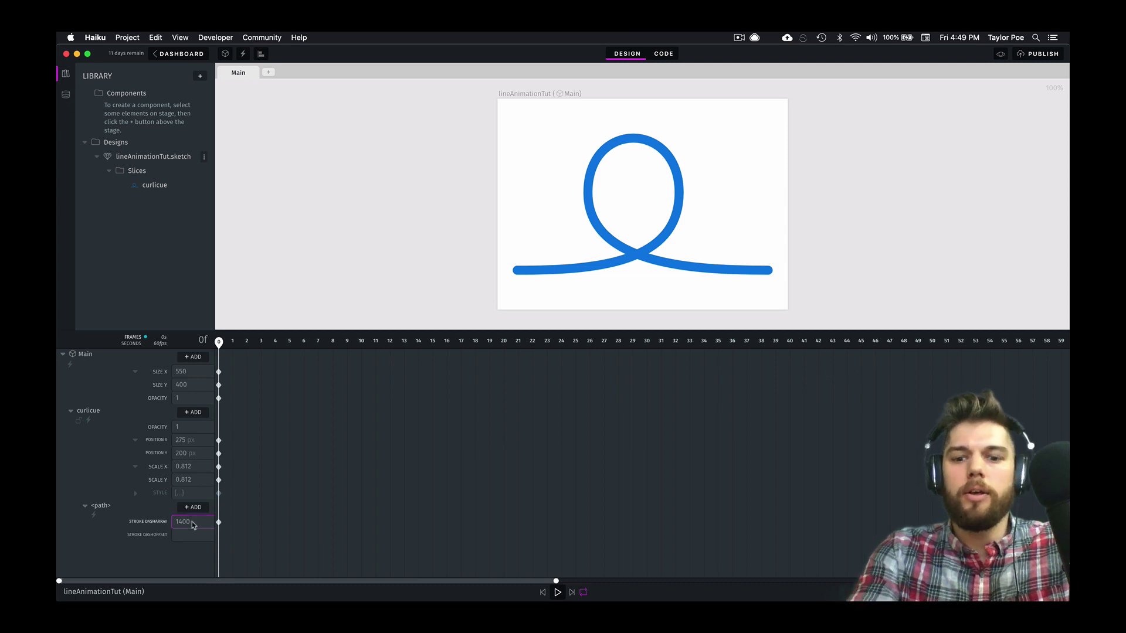
pyautogui.press('BackSpace')
pyautogui.press('BackSpace')
pyautogui.press('BackSpace')
pyautogui.press('BackSpace')
pyautogui.write('0')
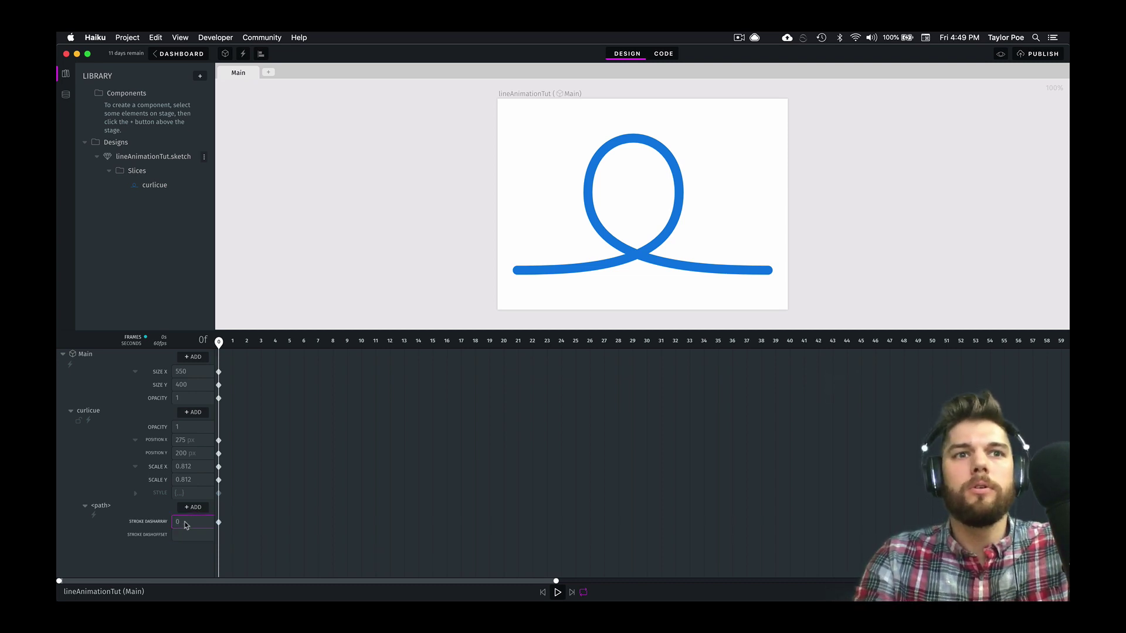
pyautogui.write('1400')
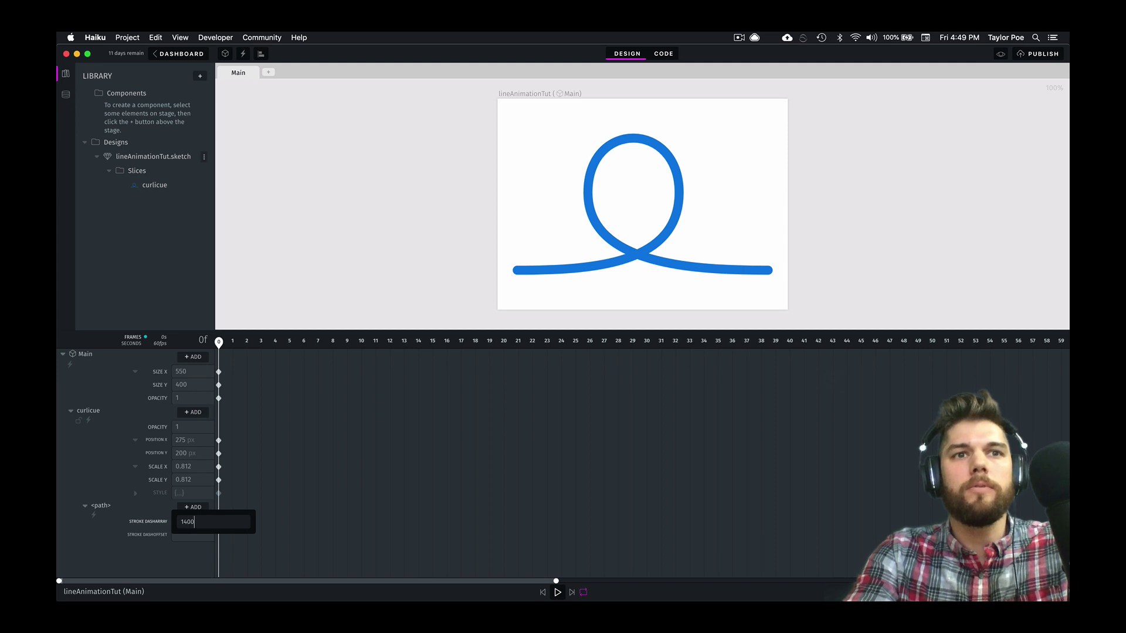
# - Keyframe stroke dashoffset 1400 at frame 0, hiding the line, then move to frame 34
pyautogui.press('Tab')
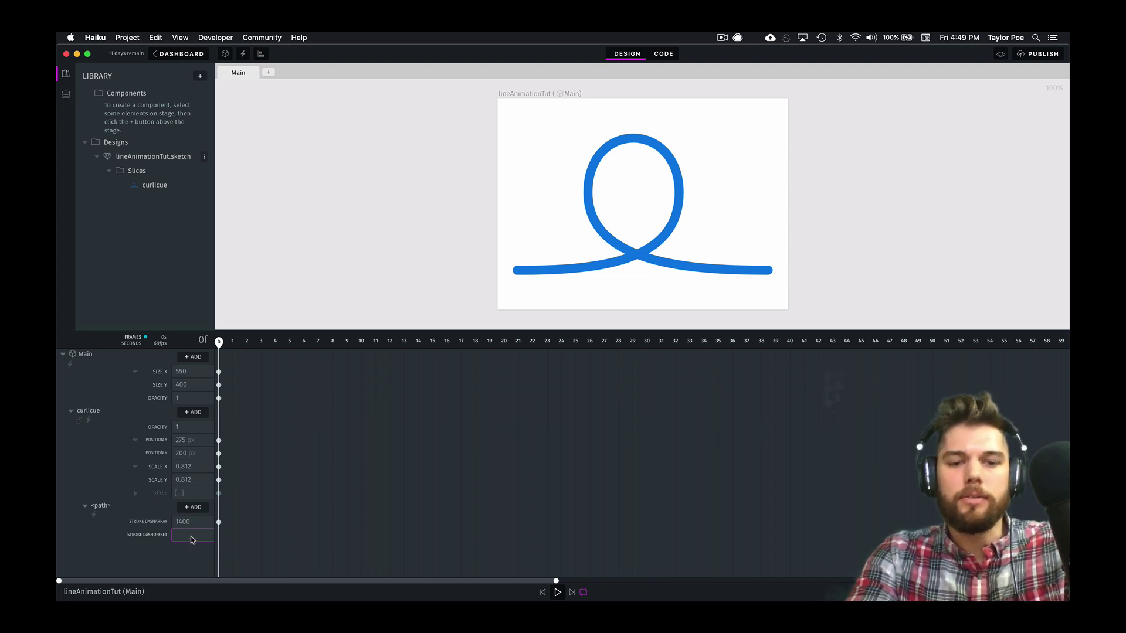
pyautogui.click(192, 538)
pyautogui.write('1400')
pyautogui.press('Return')
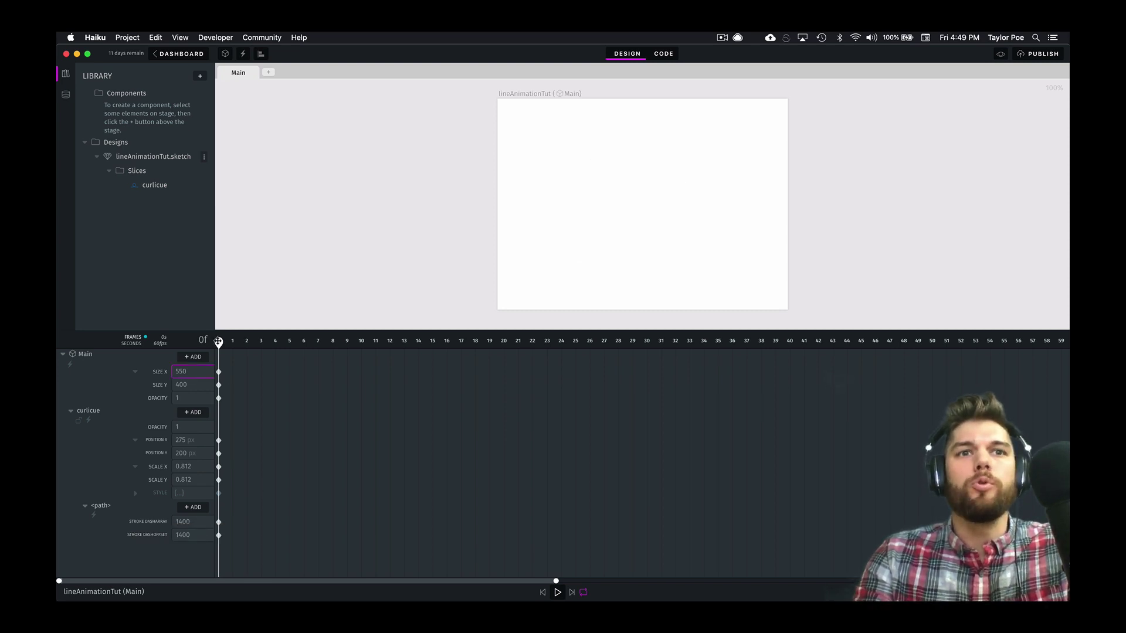
pyautogui.moveTo(218, 341); pyautogui.dragTo(703, 356)
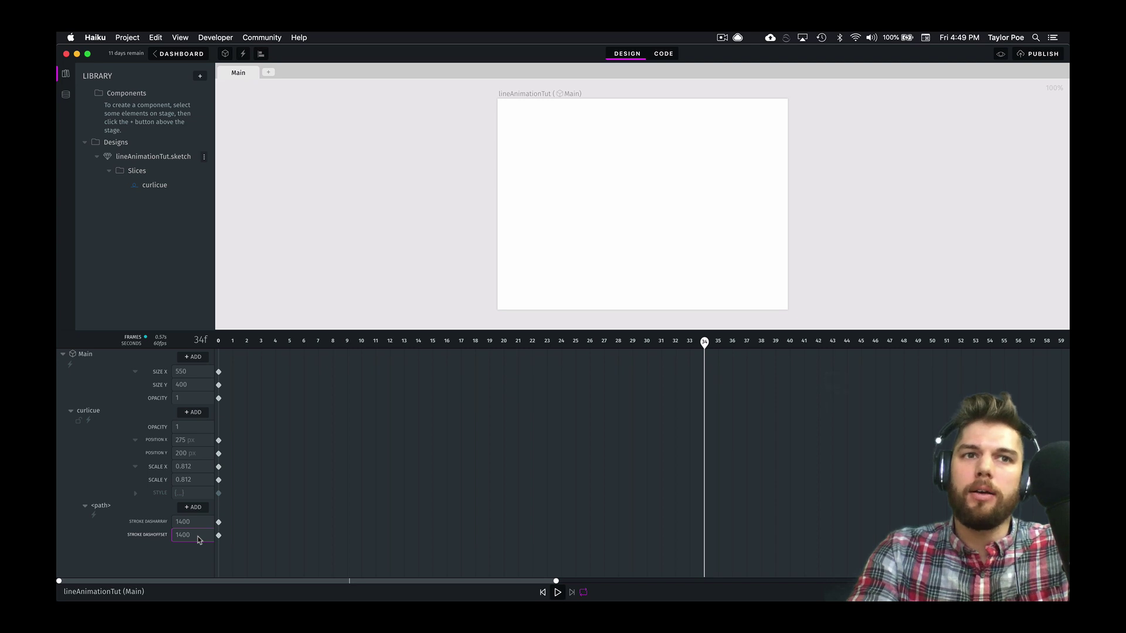
# - Set stroke dashoffset to 0 at frame 34, then scrub and play the draw-on animation
pyautogui.click(198, 536)
pyautogui.write('0')
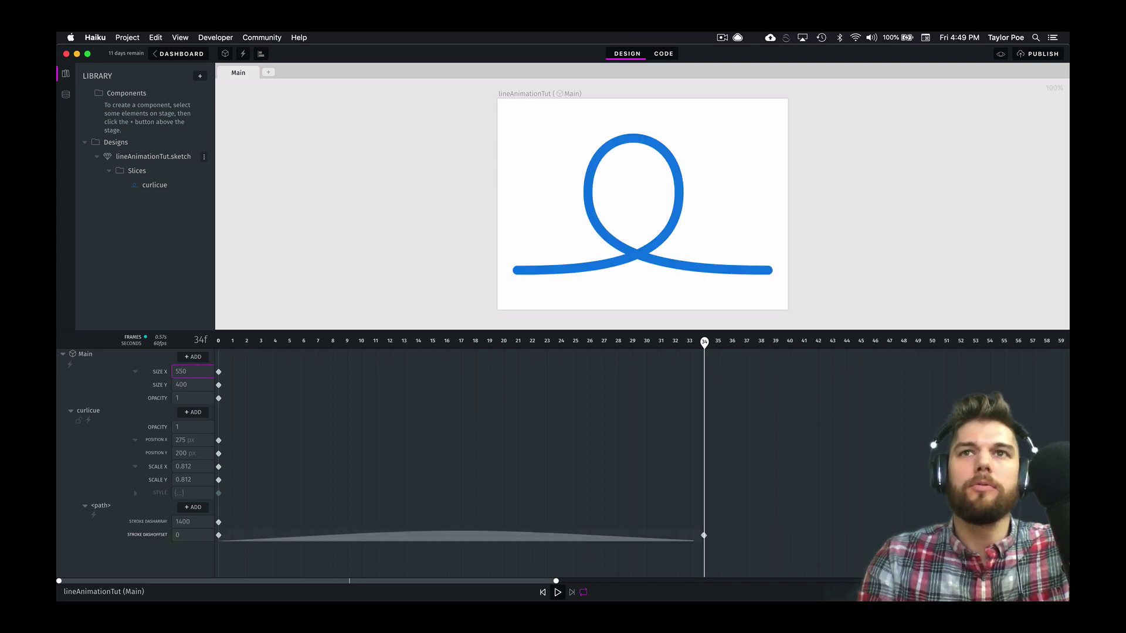
pyautogui.moveTo(704, 342)
pyautogui.mouseDown()
pyautogui.moveTo(216, 398)
pyautogui.moveTo(427, 394)
pyautogui.moveTo(433, 385)
pyautogui.mouseUp()
pyautogui.moveTo(431, 382); pyautogui.dragTo(623, 382)
pyautogui.moveTo(432, 342); pyautogui.dragTo(705, 343)
pyautogui.press('space')
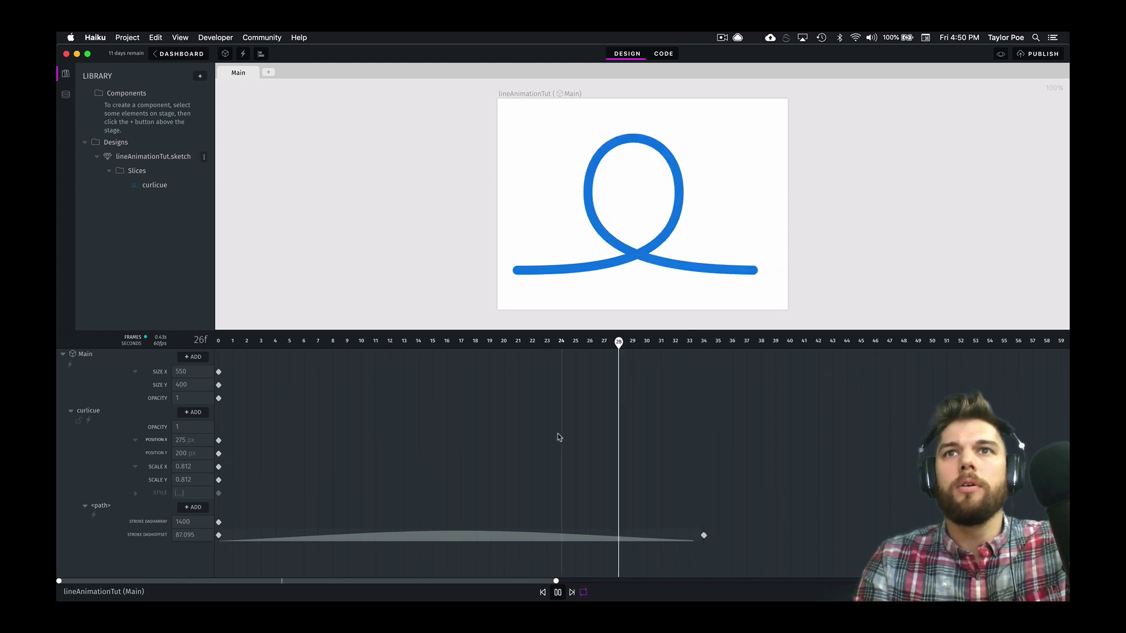
pyautogui.press('space')
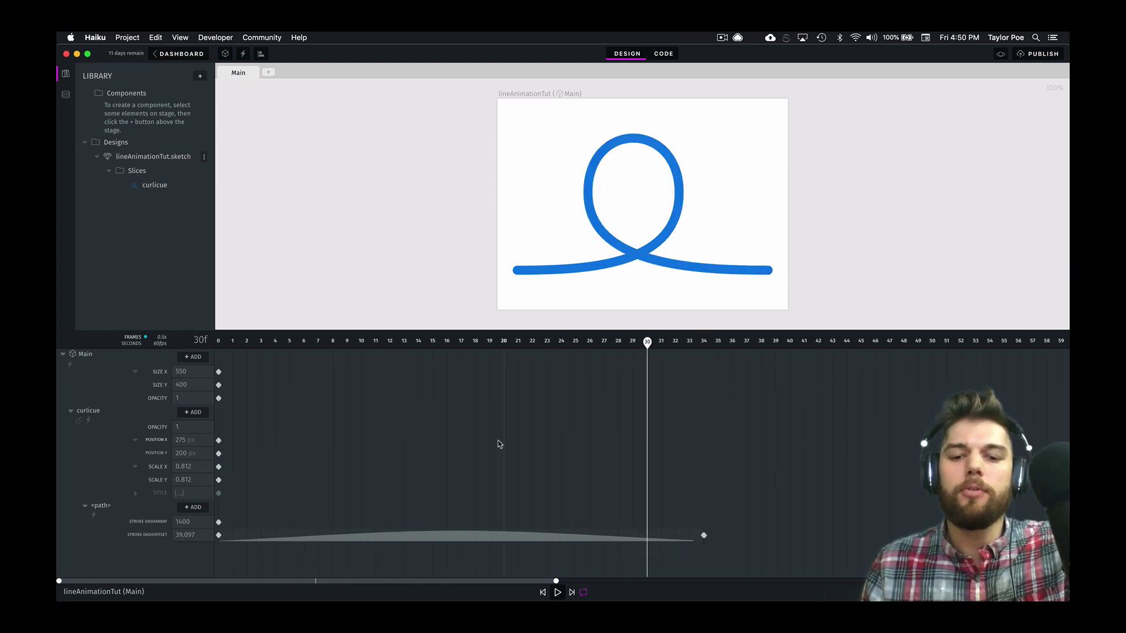